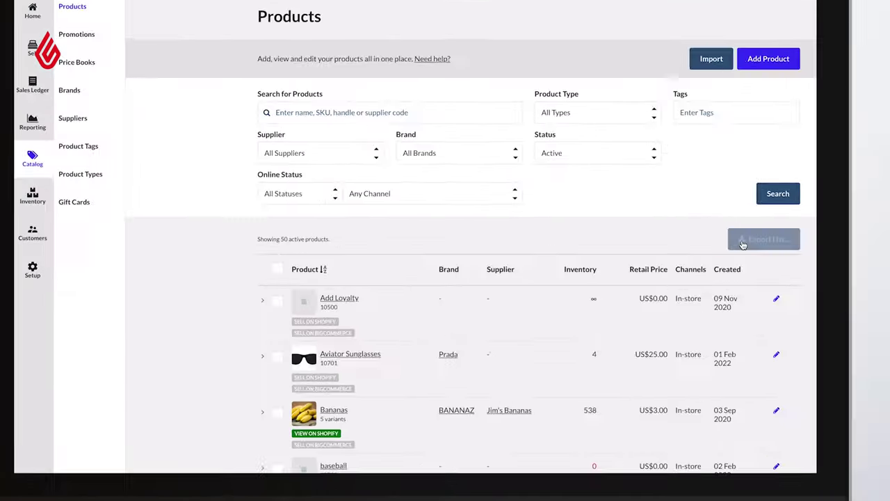
# Step: Export the product list in CSV format and clear all existing product rows beneath the header row in the spreadsheet
pyautogui.click(742, 244)
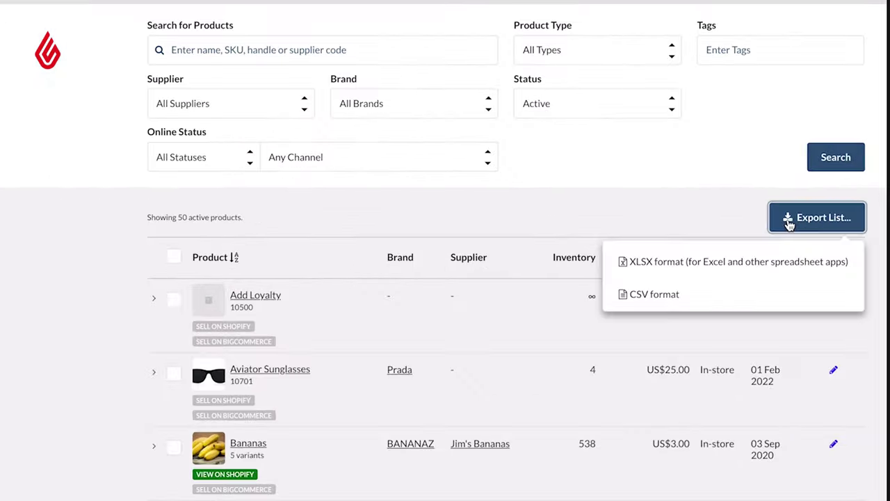
pyautogui.click(701, 294)
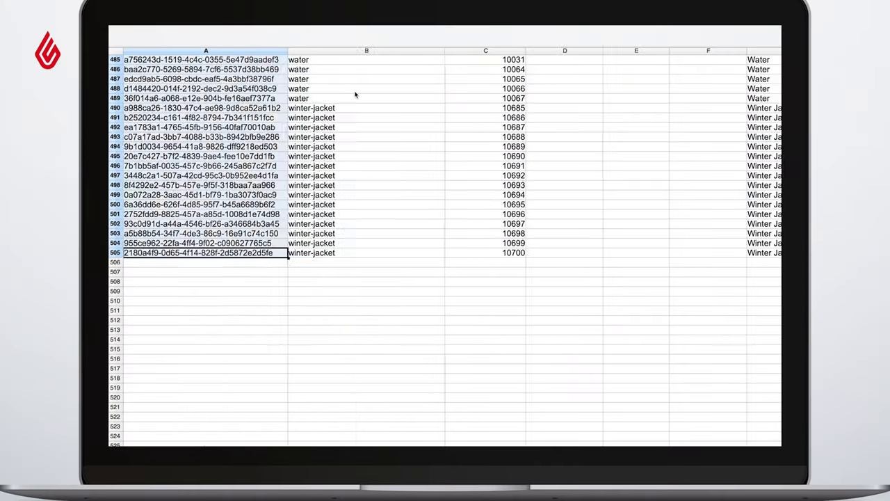
pyautogui.hotkey('ctrl', 'shift', 'Right')
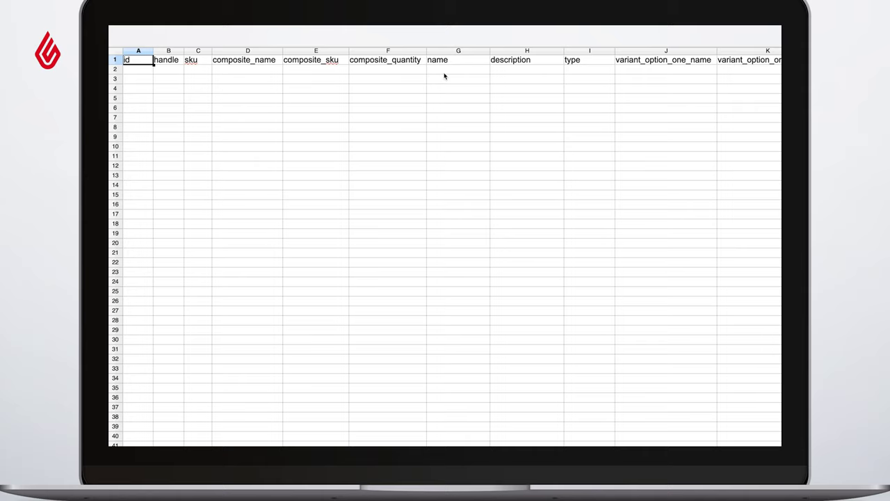
# Step: Enter the new product in row 2 with name Baseball Cap, handle BaseballCap and sku 10600
pyautogui.click(444, 69)
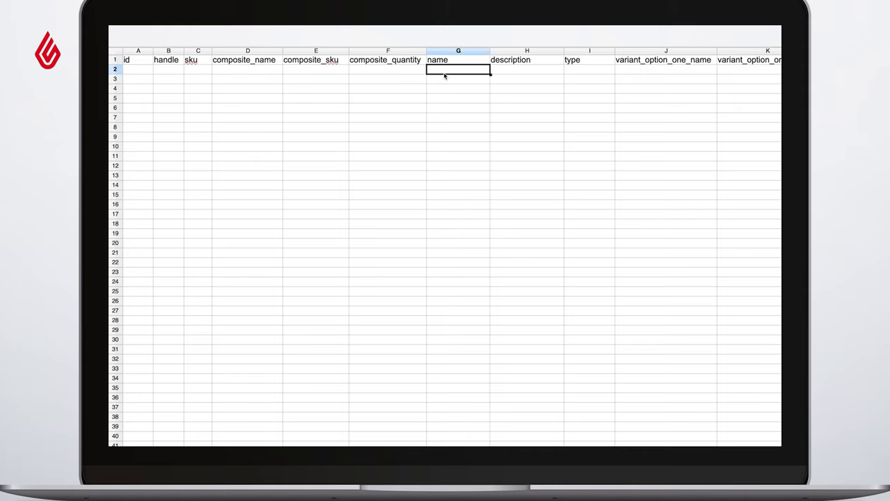
pyautogui.write('Baseball Cap')
pyautogui.press('Return')
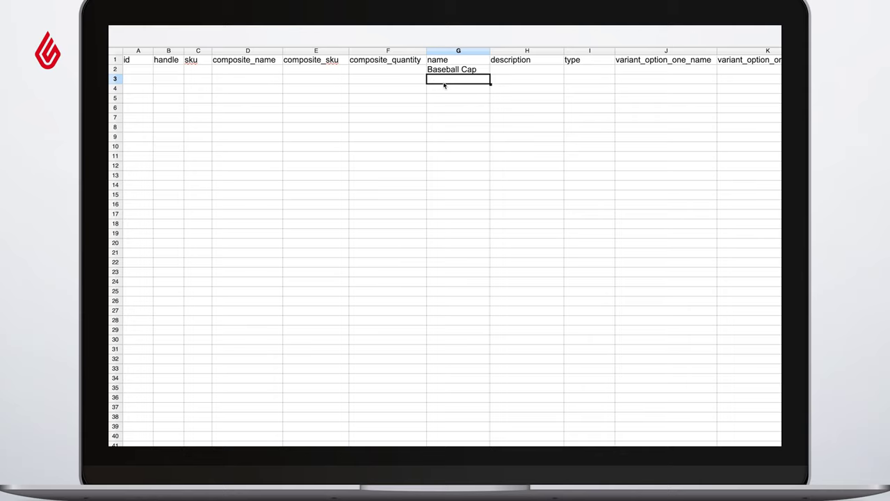
pyautogui.click(159, 69)
pyautogui.write('BaseballCap')
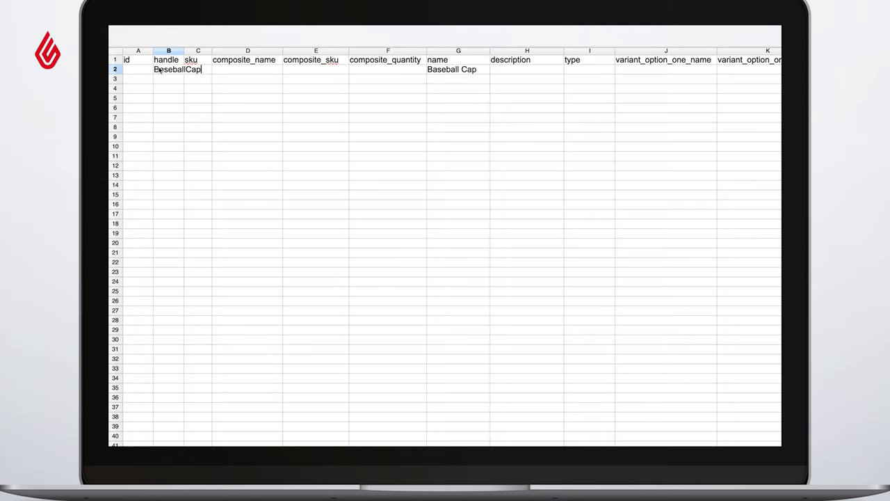
pyautogui.press('Return')
pyautogui.click(206, 72)
pyautogui.write('10600')
pyautogui.press('Return')
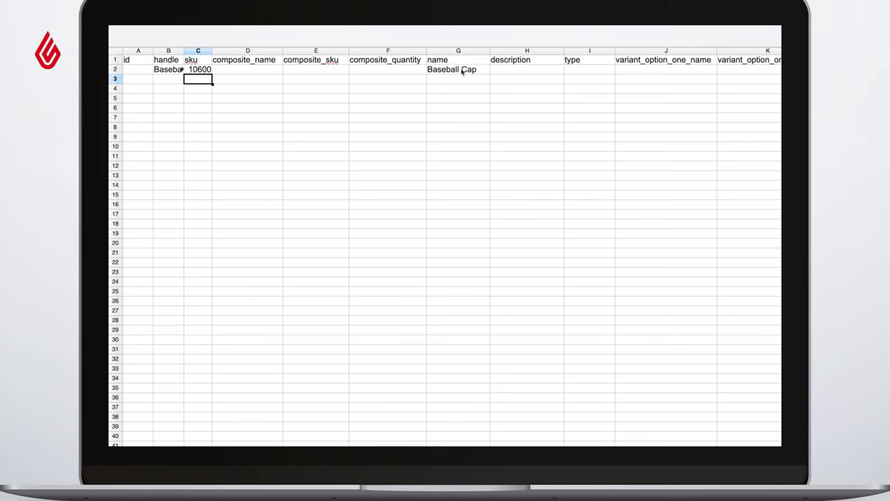
# Step: Set the product's description to Ebbets Field Baseball Cap and its type to Cap in row 2
pyautogui.click(493, 71)
pyautogui.write('Ebbets Field Baseball Cap')
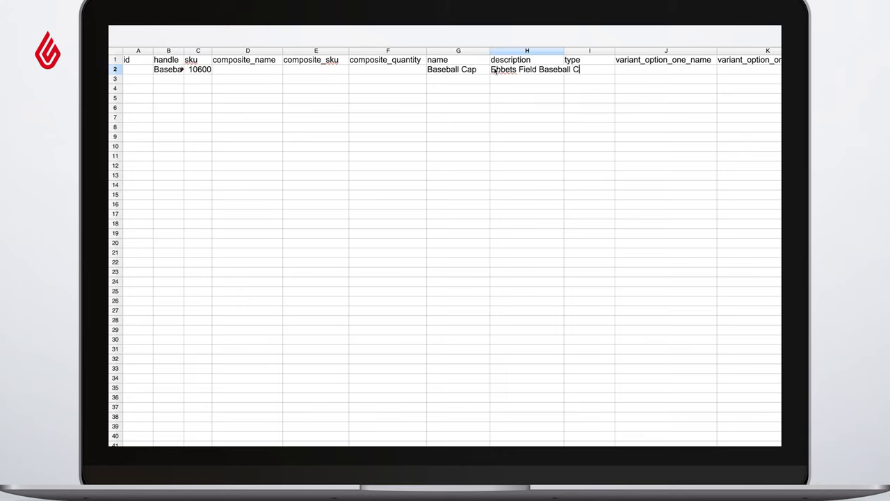
pyautogui.press('Return')
pyautogui.click(592, 72)
pyautogui.write('Cap')
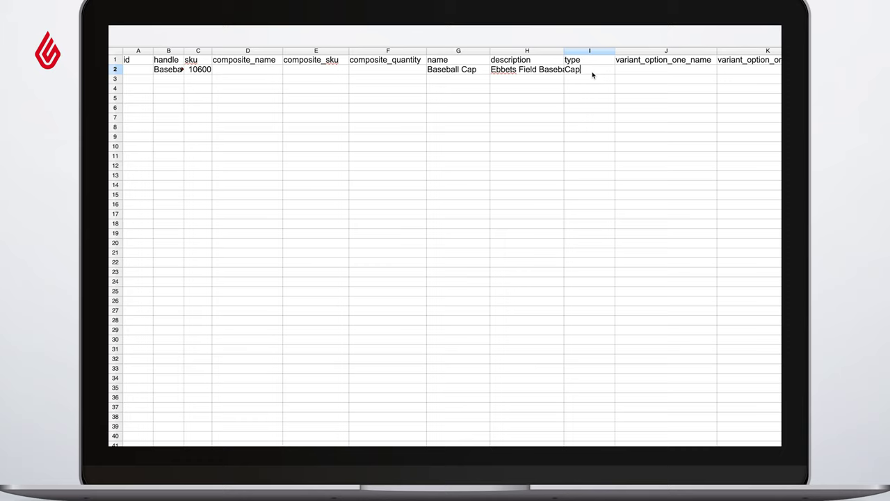
pyautogui.click(629, 72)
# Step: Delete all the variant option name and value columns, from variant_option_one_name through variant_option_three_value
pyautogui.moveTo(667, 52); pyautogui.dragTo(593, 56)
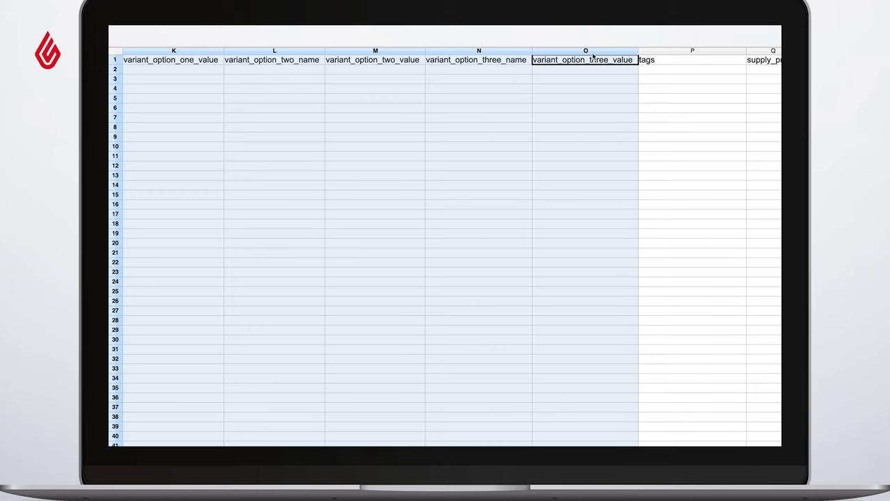
pyautogui.rightClick(593, 55)
pyautogui.click(619, 109)
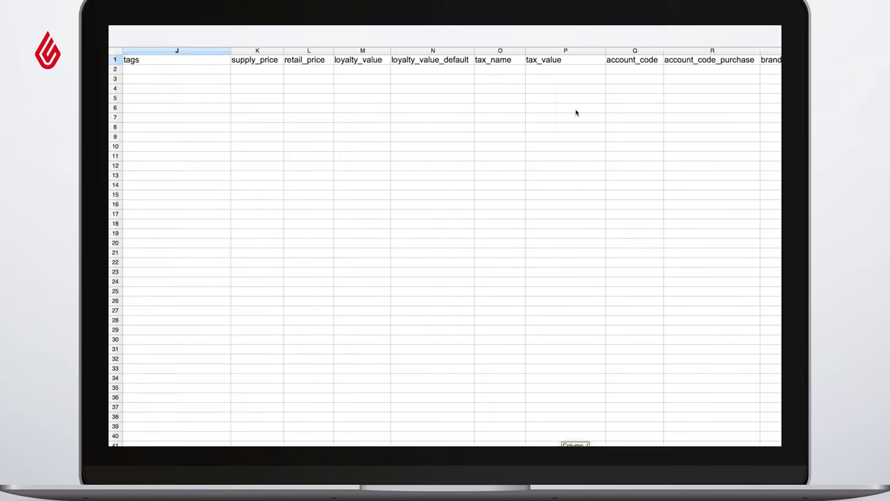
# Step: Enter the tags baseball;cap;cotton for the Baseball Cap, separated by semicolons
pyautogui.hscroll(-5, 576, 113)
pyautogui.click(644, 71)
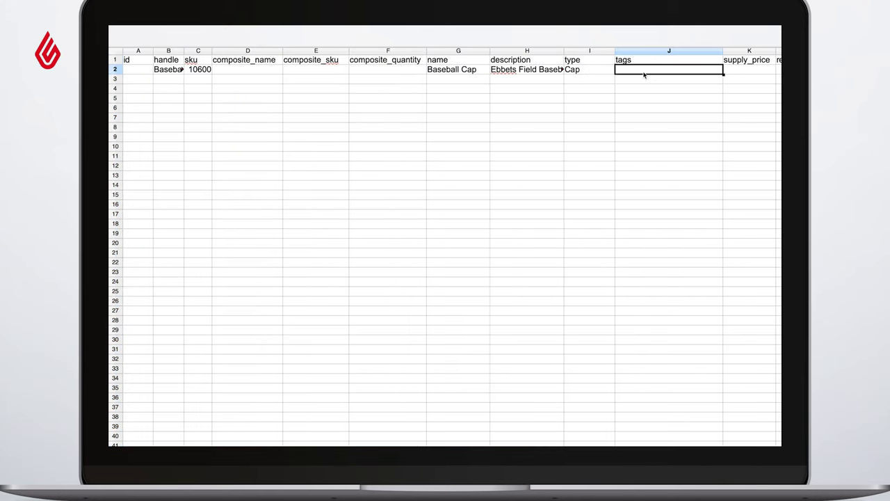
pyautogui.write('baseball;cap')
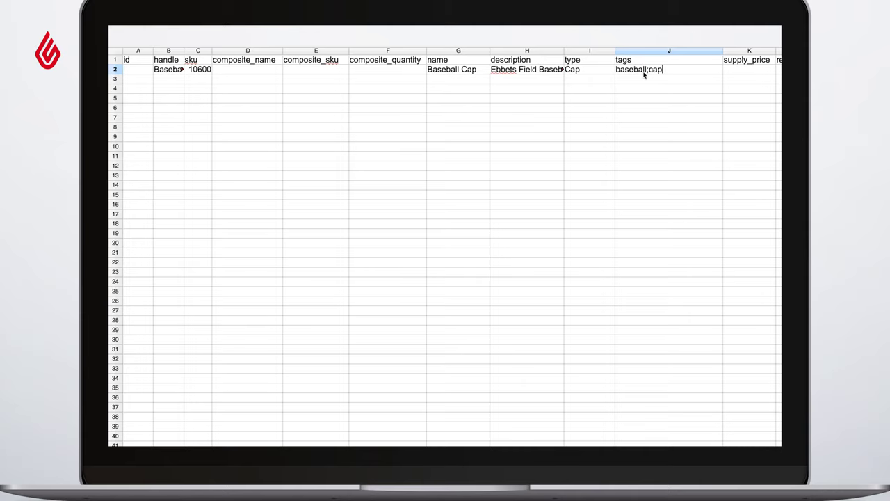
pyautogui.write(';cotton')
pyautogui.press('Return')
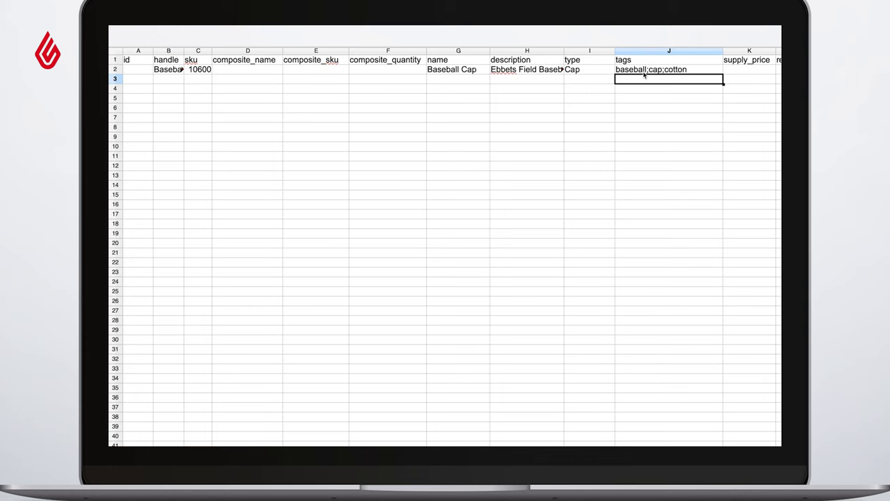
# Step: Set the Baseball Cap's supply price to 19 and its retail price to 39
pyautogui.click(740, 72)
pyautogui.write('19')
pyautogui.click(742, 72)
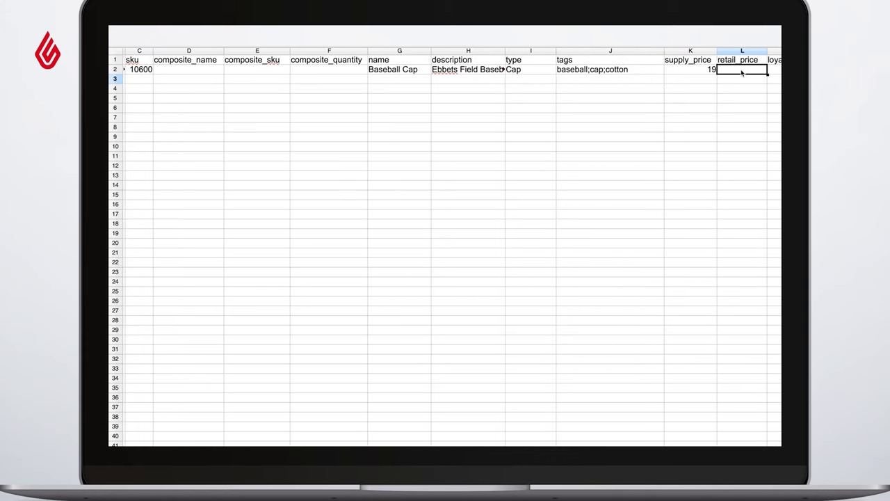
pyautogui.write('39')
# Step: Try calculating the retail price from the supply price with the markup formula =K2*(1+100%)
pyautogui.click(742, 72)
pyautogui.write('=K2*(1+100%')
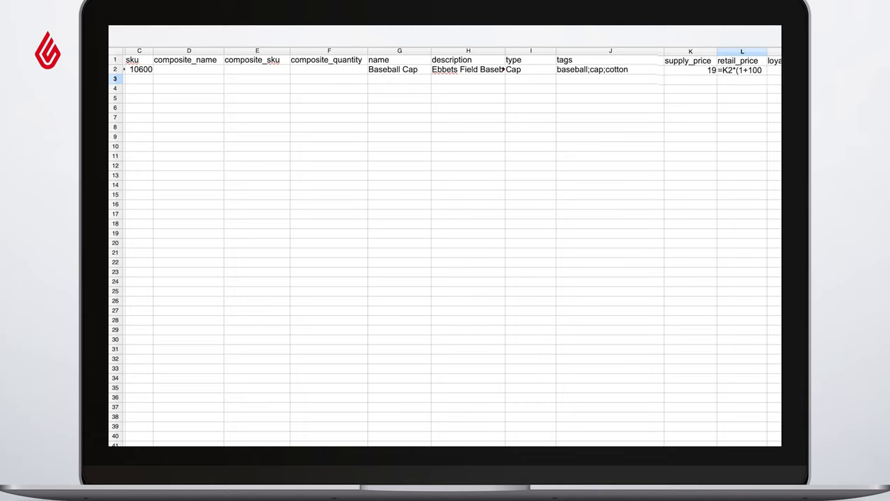
pyautogui.write(')')
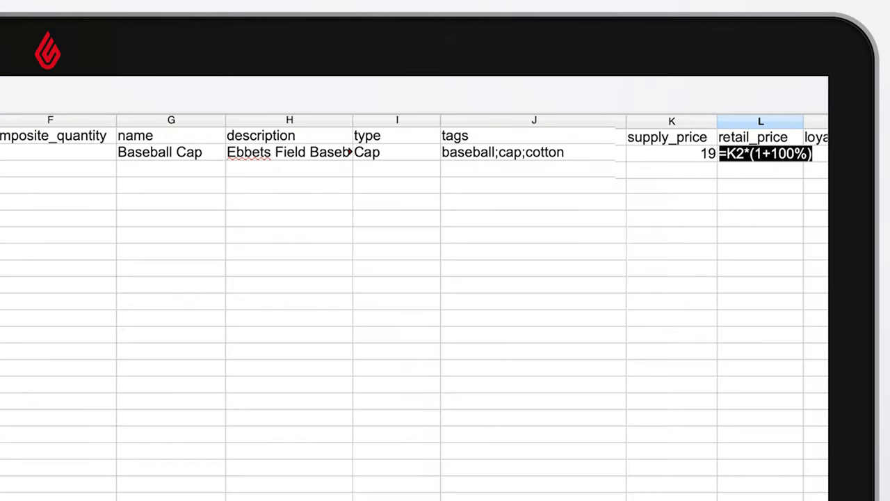
pyautogui.press('Return')
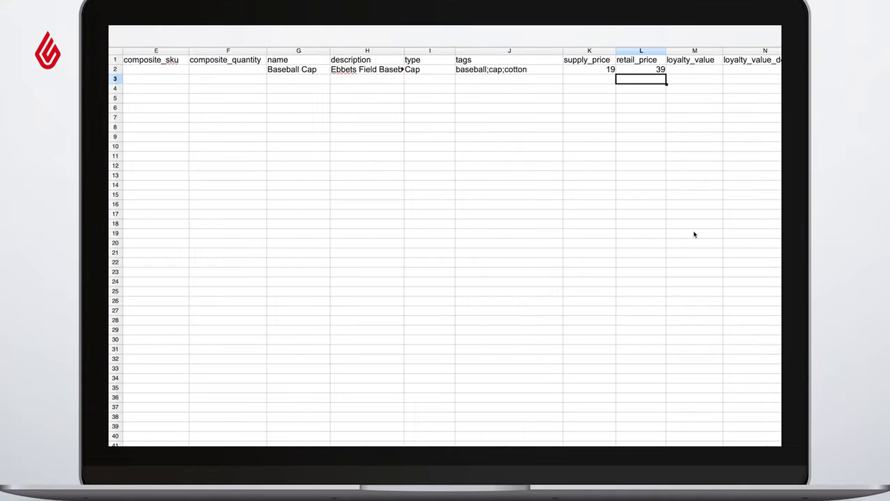
# Step: Try a loyalty value of 5 for the Baseball Cap
pyautogui.click(371, 72)
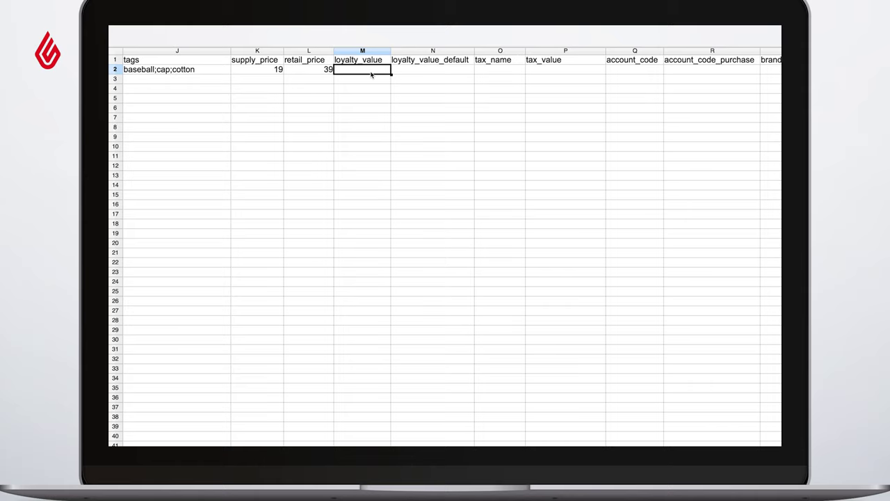
pyautogui.write('5')
pyautogui.press('Return')
# Step: Try default tax as the product's tax name and clear the entry again
pyautogui.click(491, 72)
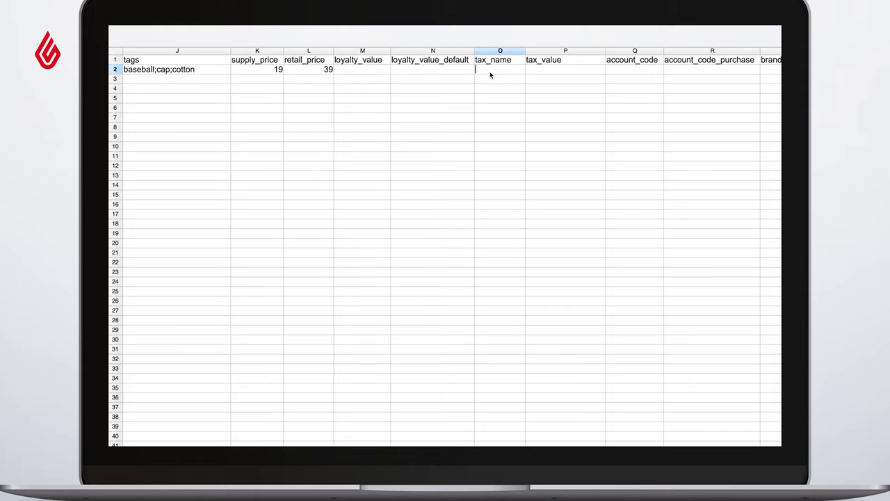
pyautogui.write('default tax')
pyautogui.tripleClick(491, 71)
pyautogui.press('BackSpace')
pyautogui.press('Return')
# Step: Enter Ebbets Field as both the brand name and the supplier name in row 2
pyautogui.hscroll(10, 626, 89)
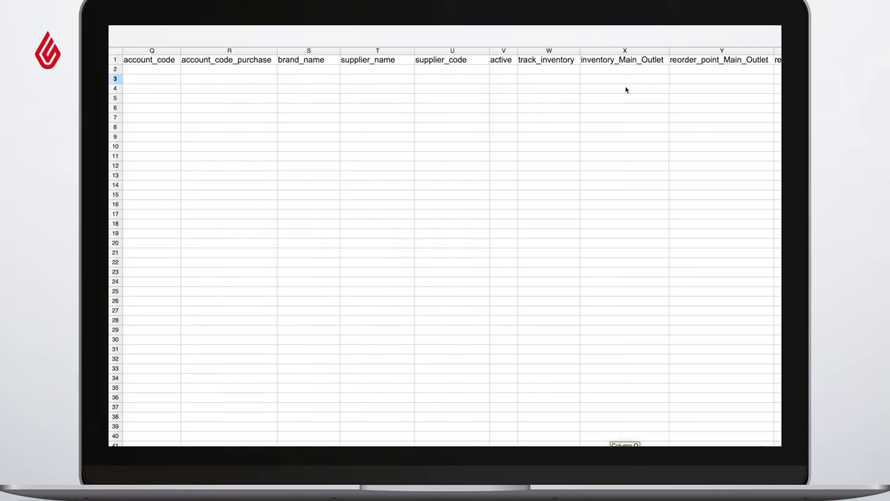
pyautogui.click(304, 72)
pyautogui.write('Ebbets Field')
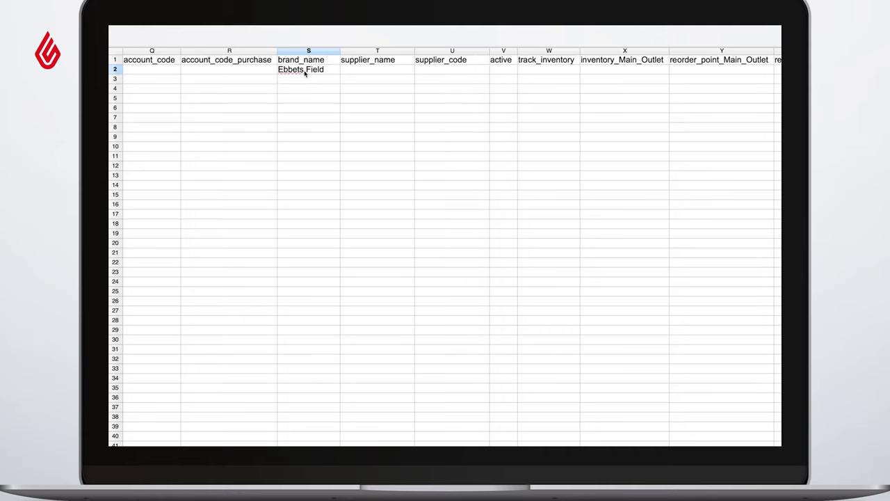
pyautogui.press('Tab')
pyautogui.write('Ebbets Field')
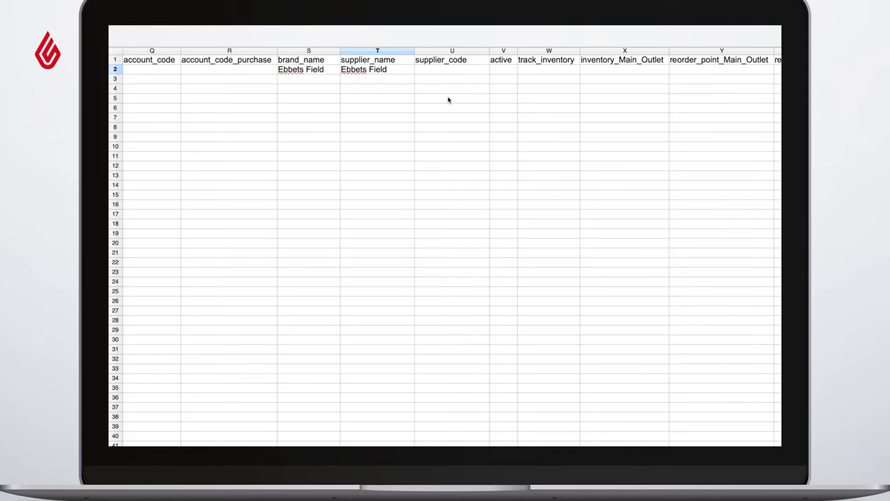
# Step: Mark the product as active and enable inventory tracking by setting both values to 1 in row 2
pyautogui.click(501, 72)
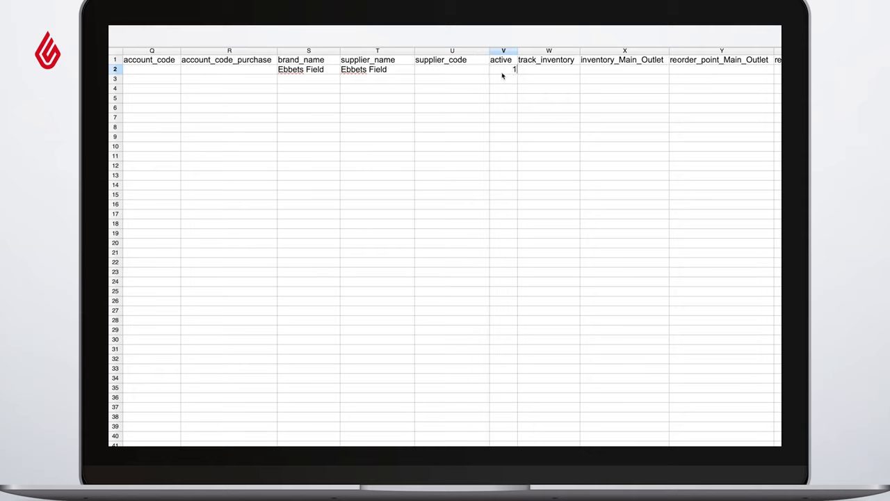
pyautogui.write('1')
pyautogui.click(535, 73)
pyautogui.write('1')
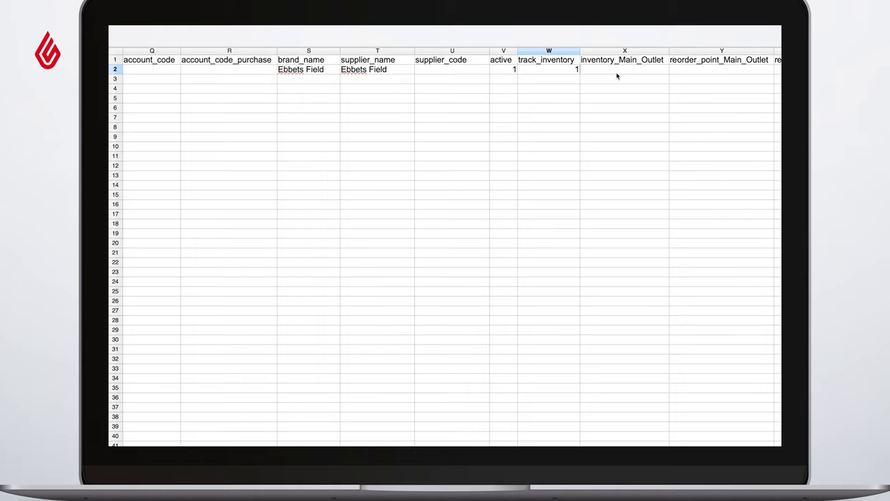
# Step: Set the Main Outlet's reorder point to 10 and its restock level to 30
pyautogui.click(681, 71)
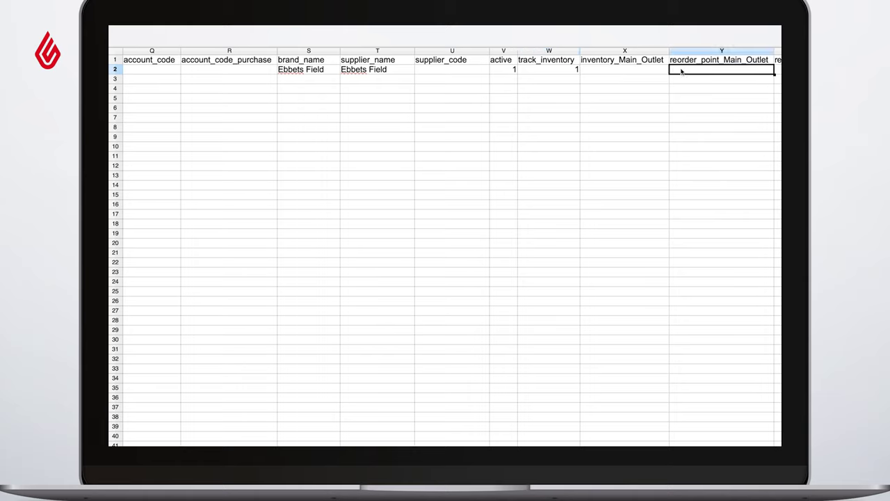
pyautogui.hscroll(7, 681, 71)
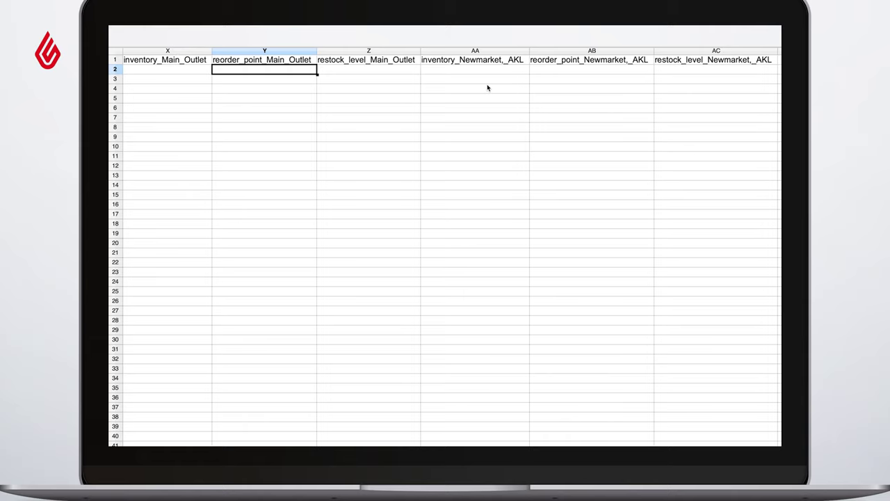
pyautogui.write('10')
pyautogui.press('Tab')
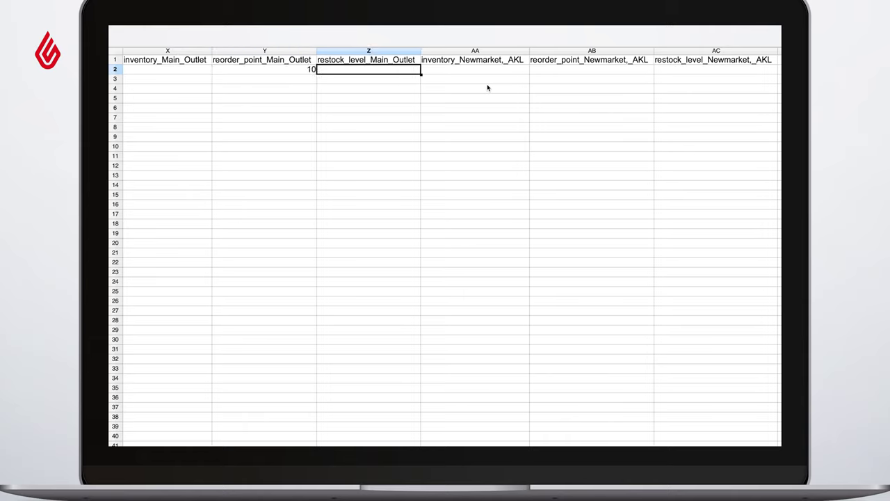
pyautogui.write('30')
pyautogui.press('Tab')
# Step: Set the Newmarket, AKL outlet's reorder point to 10 and its restock level to 30
pyautogui.press('Tab')
pyautogui.write('10')
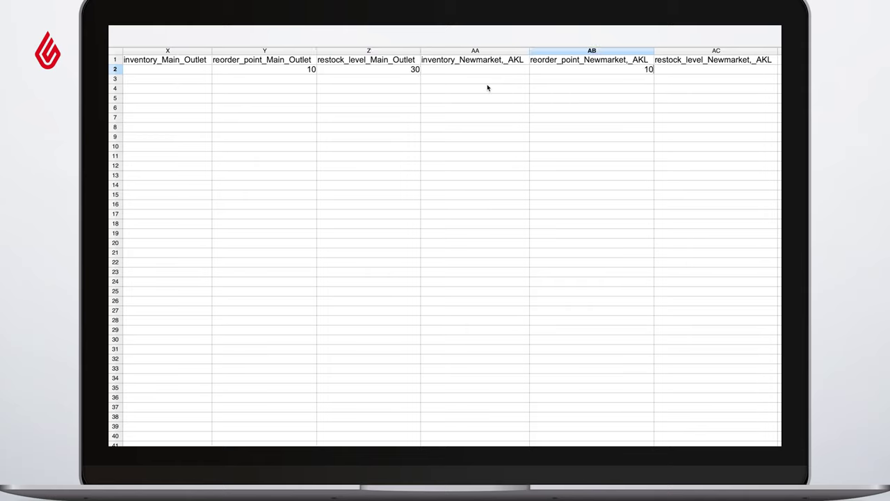
pyautogui.press('Tab')
pyautogui.write('30')
pyautogui.press('Return')
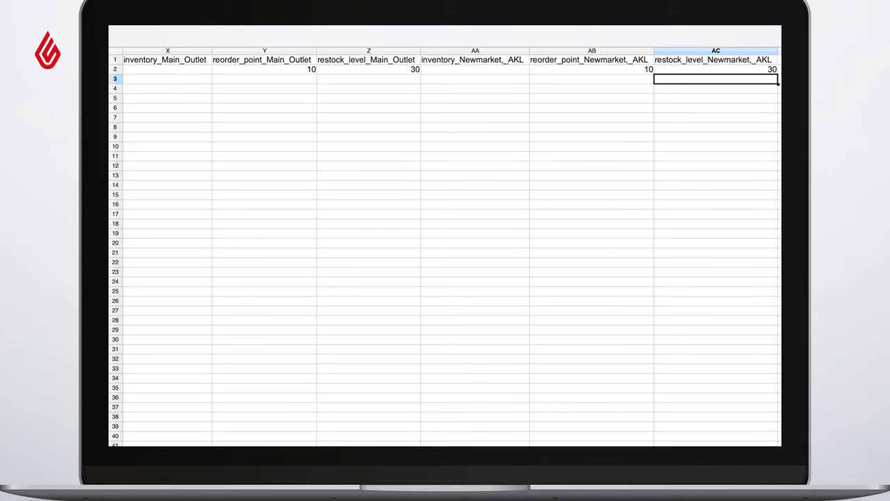
# Step: Review the completed Baseball Cap row across all columns, from the handle to the outlet inventory fields
pyautogui.press('Home')
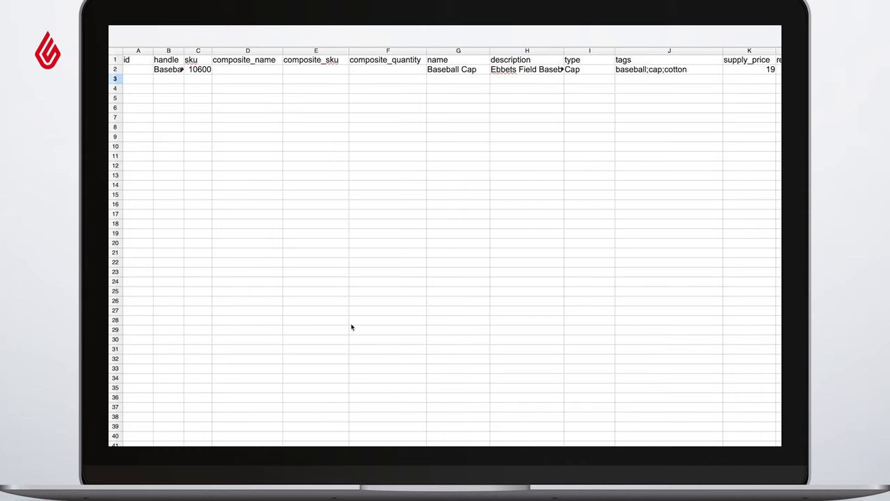
pyautogui.click(169, 69)
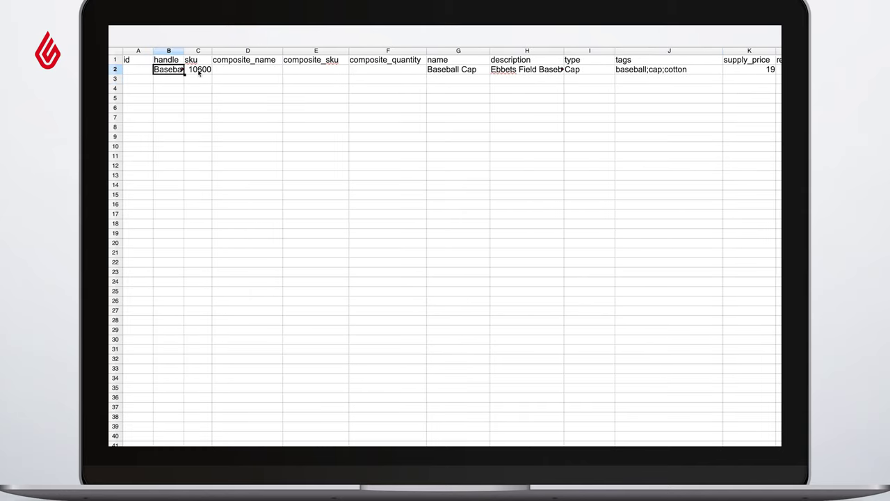
pyautogui.click(198, 70)
pyautogui.click(479, 73)
pyautogui.press('Tab')
pyautogui.press('Tab')
pyautogui.press('Tab')
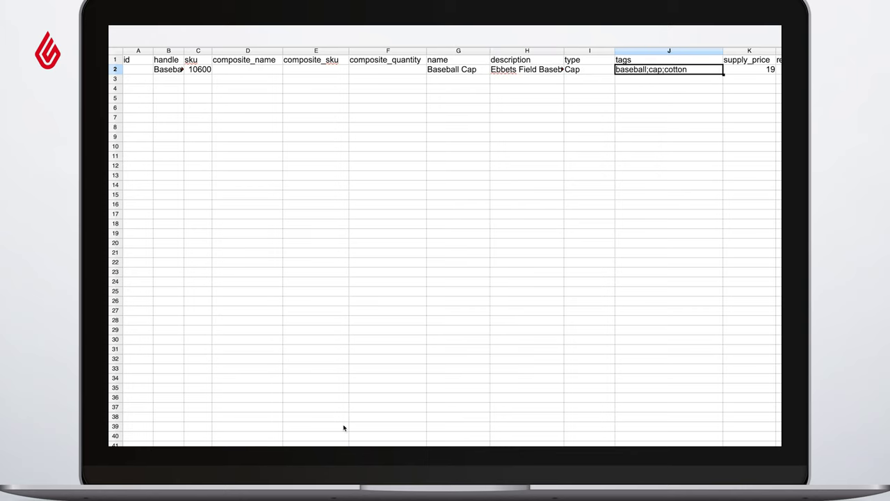
pyautogui.hscroll(2, 344, 427)
pyautogui.hscroll(10, 446, 247)
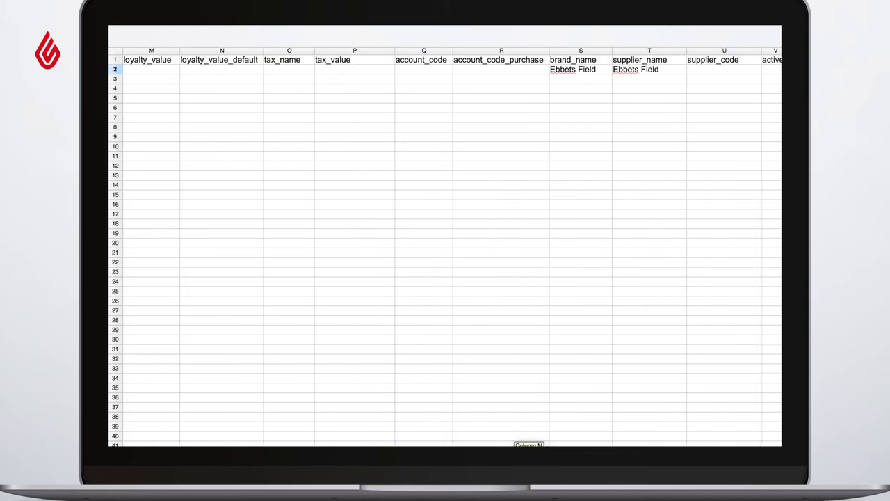
pyautogui.hscroll(5, 445, 247)
pyautogui.hscroll(-15, 445, 247)
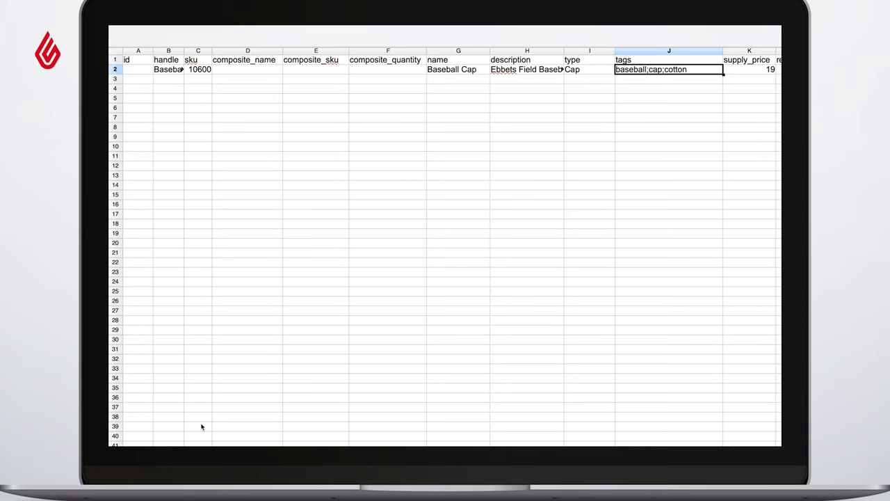
# Step: Save the spreadsheet as product-export in Text CSV format in Documents and add that file to the product import in Lightspeed
pyautogui.press('super+shift+s')
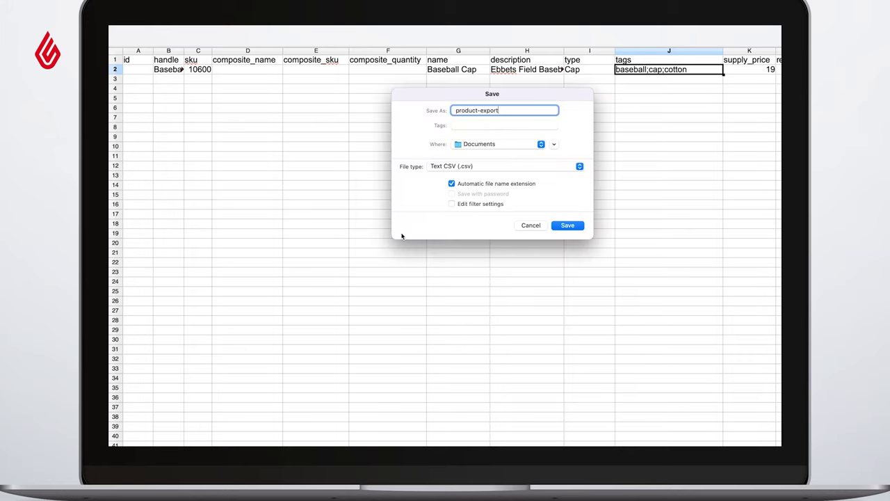
pyautogui.click(569, 226)
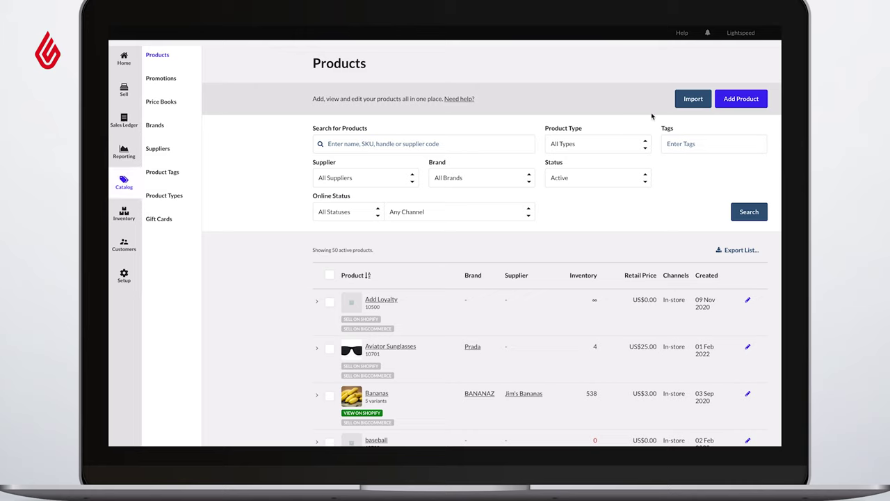
pyautogui.click(694, 98)
pyautogui.moveTo(526, 209); pyautogui.dragTo(545, 205)
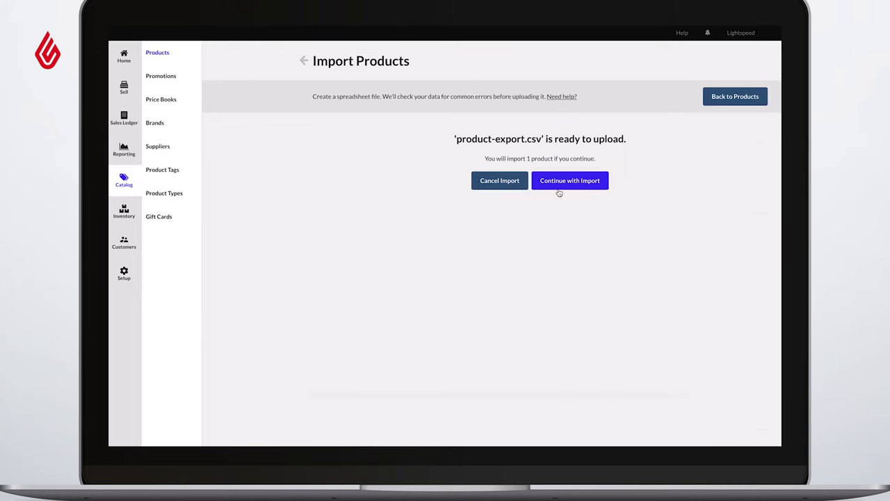